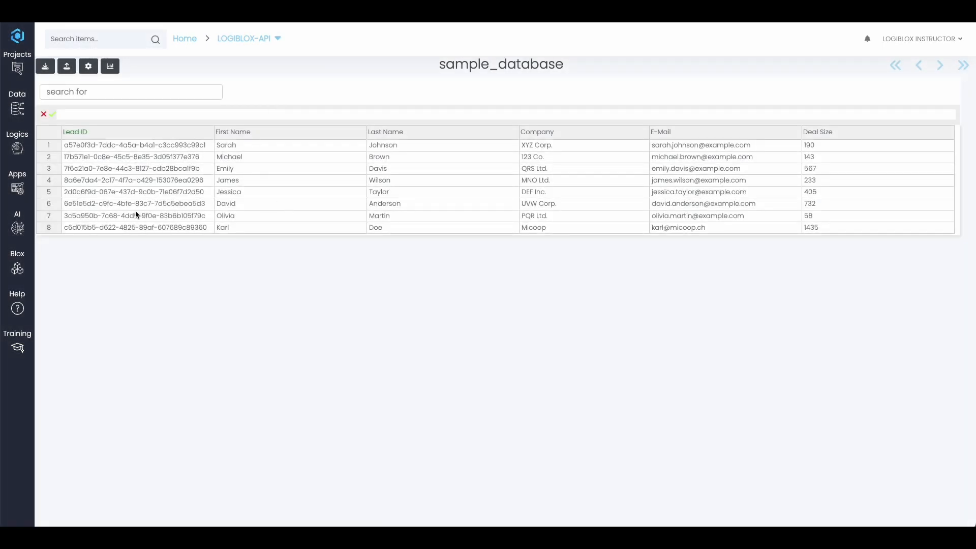
# Step: Add a ninth row with a generated Lead ID below the last lead in sample_database
pyautogui.click(826, 227)
pyautogui.press('Return')
pyautogui.click(146, 241)
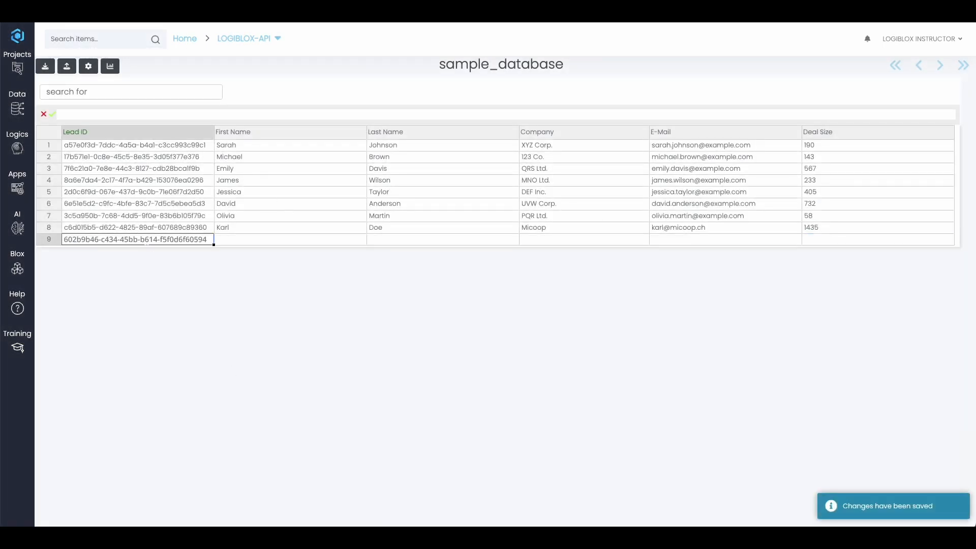
pyautogui.press('Tab')
# Step: Fill in the lead's first and last name, company Logiblox, e-mail and deal size 12345
pyautogui.write('John')
pyautogui.press('Tab')
pyautogui.write('Doe')
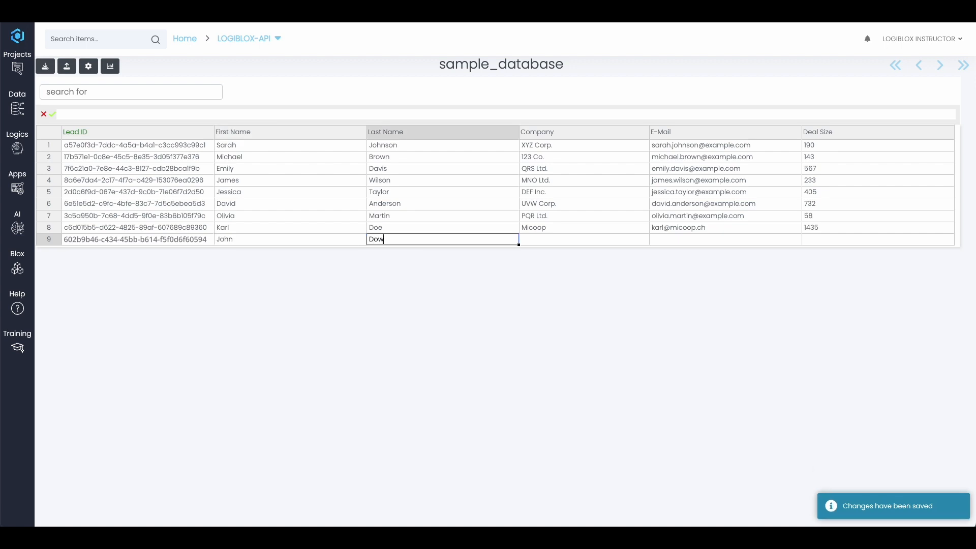
pyautogui.press('Tab')
pyautogui.write('Logiblox')
pyautogui.press('Tab')
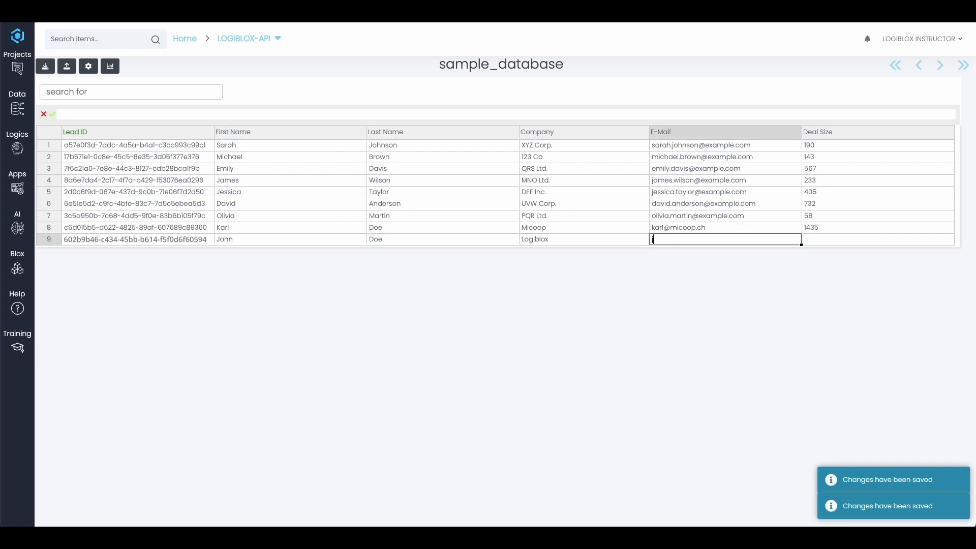
pyautogui.press('Tab')
pyautogui.write('12345')
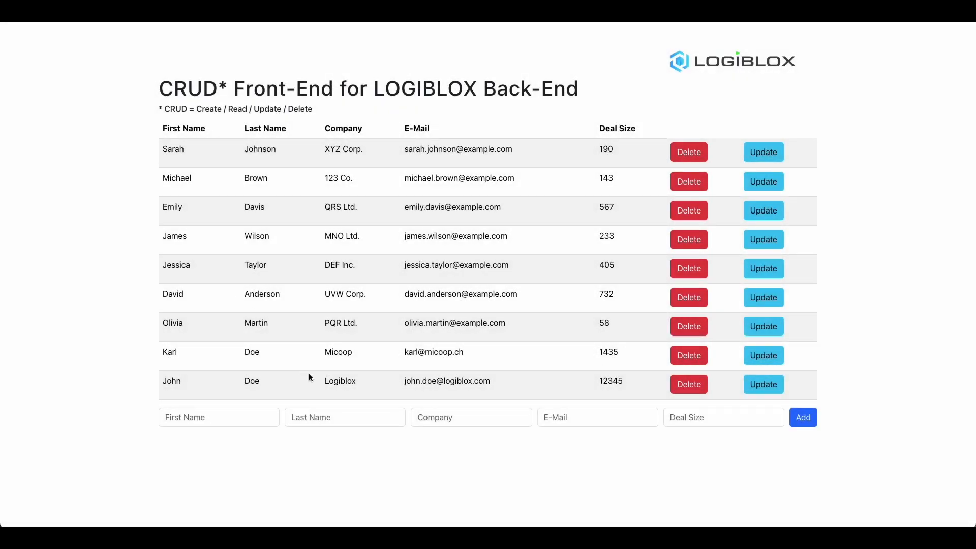
# Step: Highlight the new Logiblox lead row in the CRUD front-end's leads table
pyautogui.moveTo(309, 376); pyautogui.dragTo(390, 385)
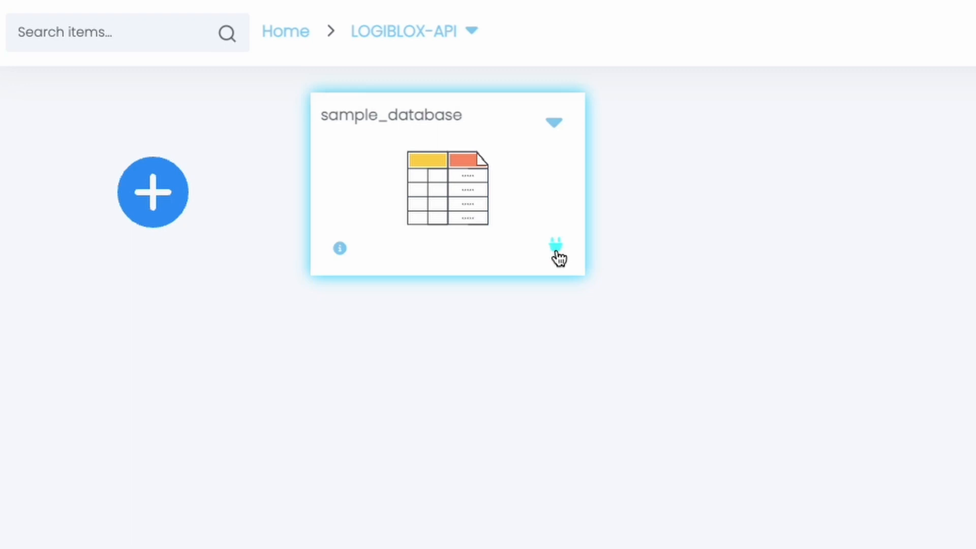
# Step: Open the API documentation from the plug icon on the sample_database card
pyautogui.click(556, 251)
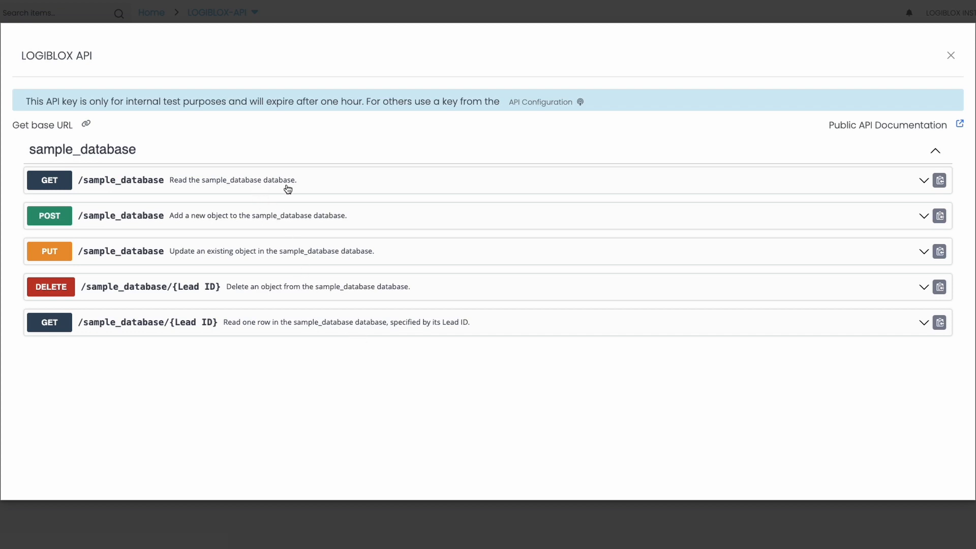
# Step: Execute a test GET /sample_database request and review the JSON lead records returned
pyautogui.click(325, 184)
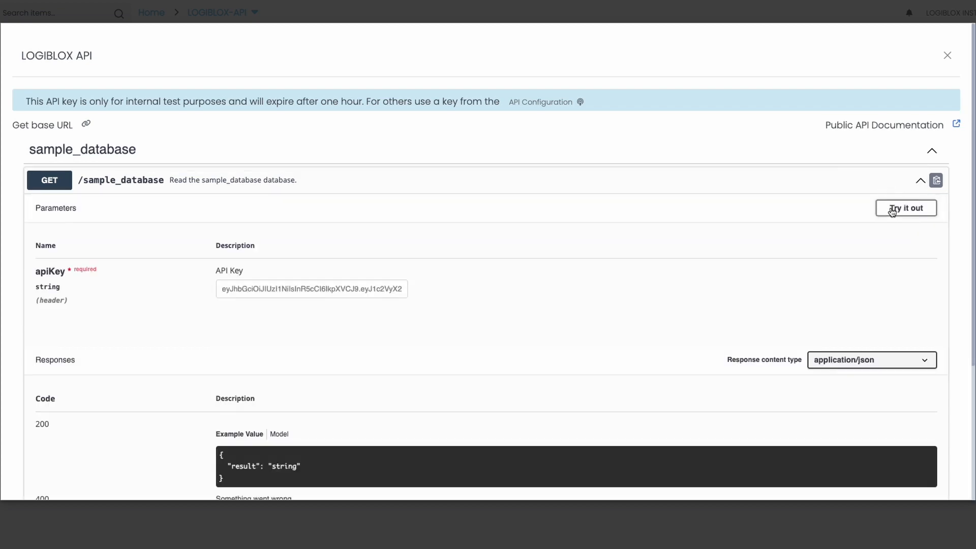
pyautogui.click(906, 208)
pyautogui.scroll(-4, 639, 209)
pyautogui.click(505, 141)
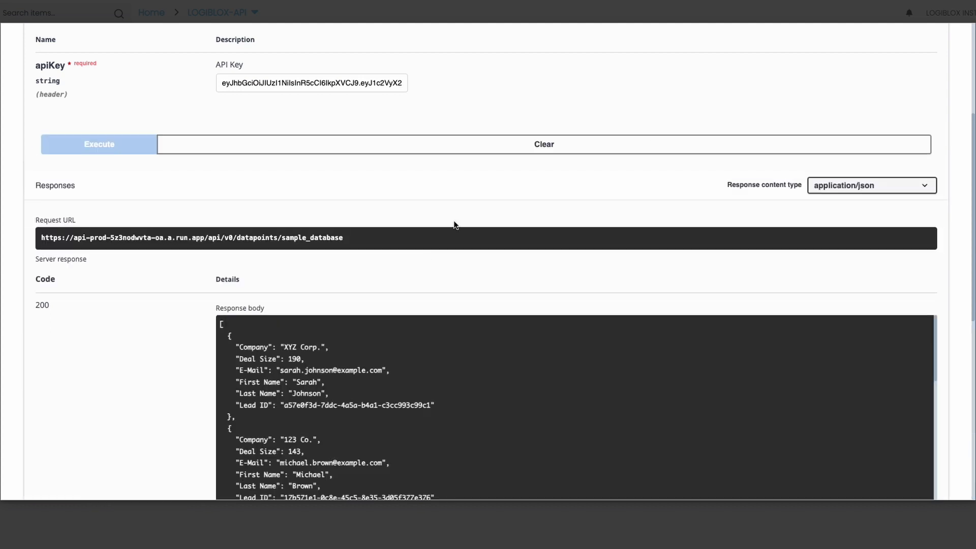
pyautogui.scroll(-1, 364, 338)
pyautogui.scroll(-2, 200, 366)
pyautogui.scroll(-8, 302, 331)
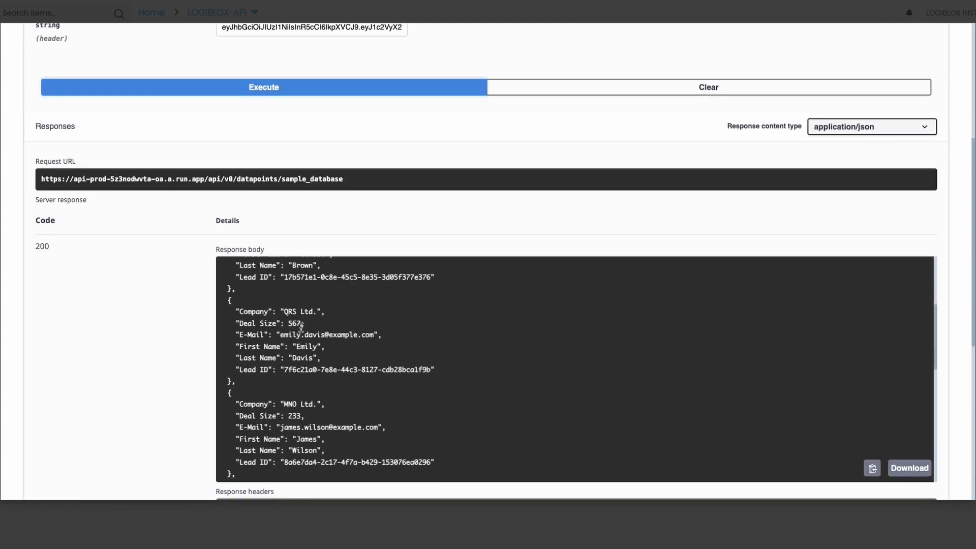
pyautogui.scroll(-5, 299, 328)
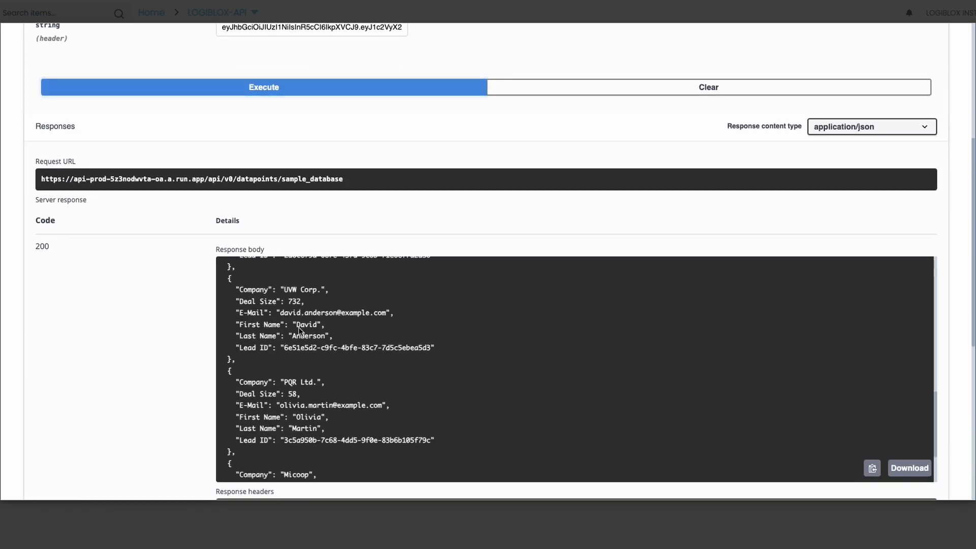
pyautogui.scroll(-1, 147, 356)
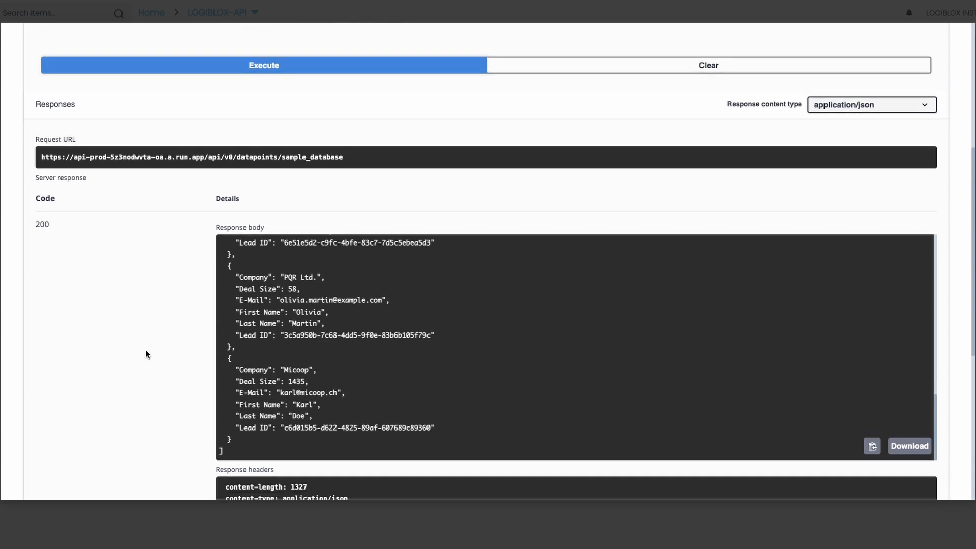
pyautogui.scroll(4, 146, 355)
pyautogui.click(262, 92)
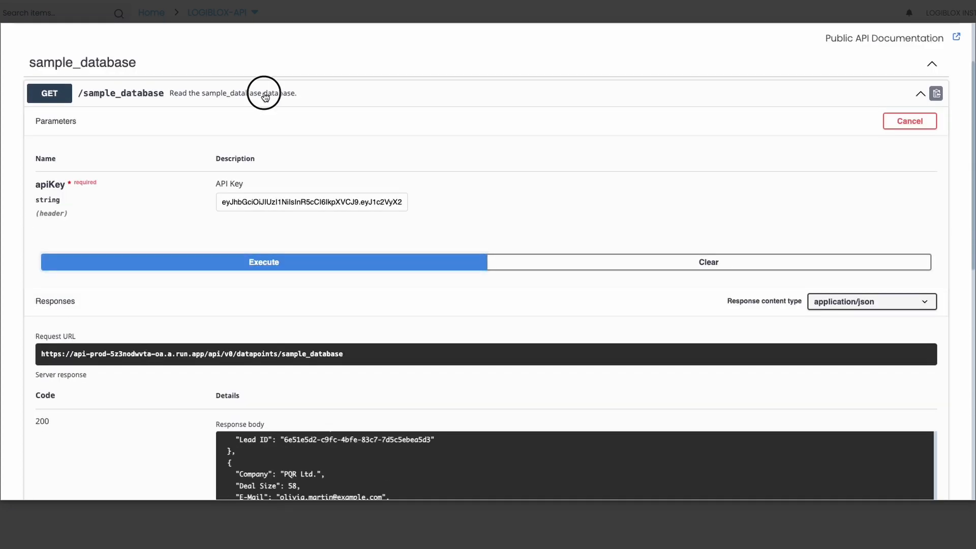
# Step: Open POST /sample_database for testing and set Company to MI6 and Deal Size to 1000
pyautogui.click(218, 217)
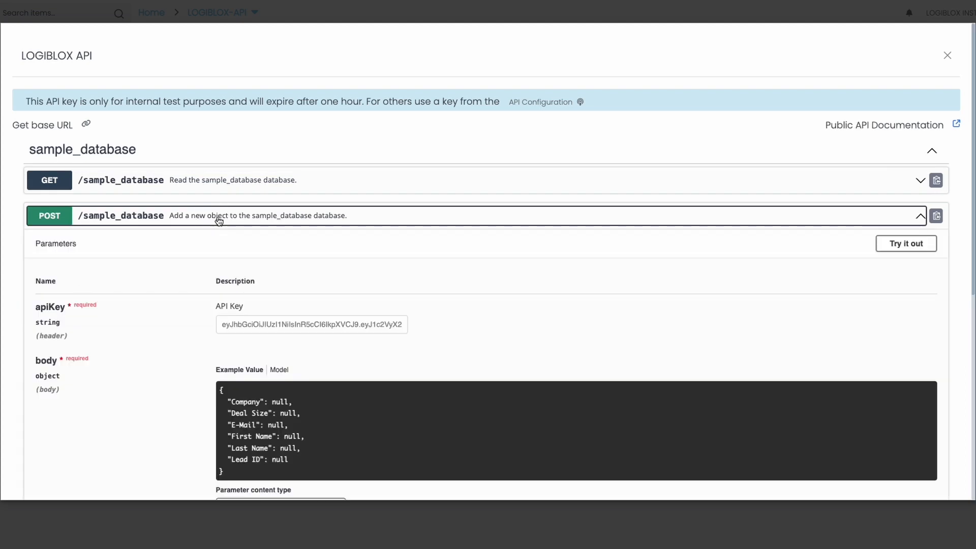
pyautogui.scroll(-5, 205, 281)
pyautogui.scroll(1, 206, 281)
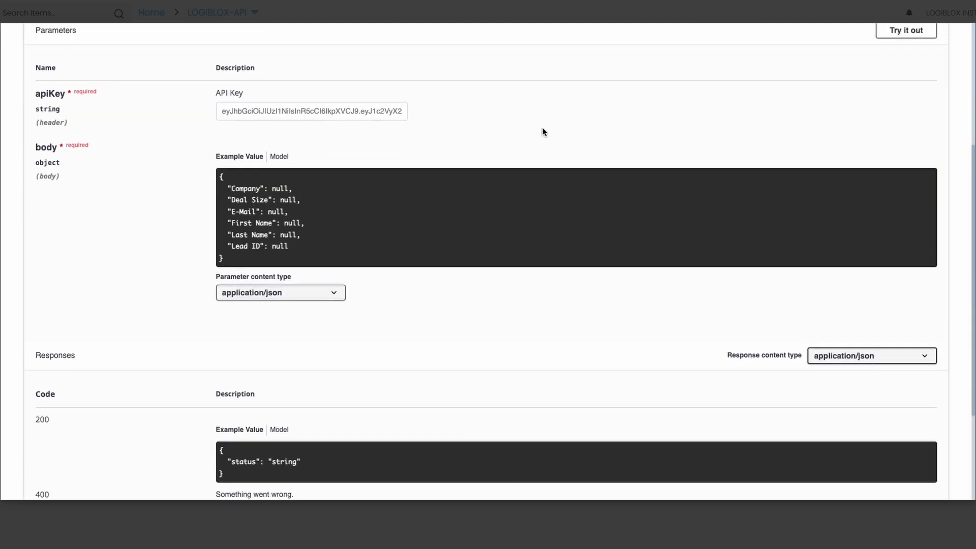
pyautogui.click(913, 34)
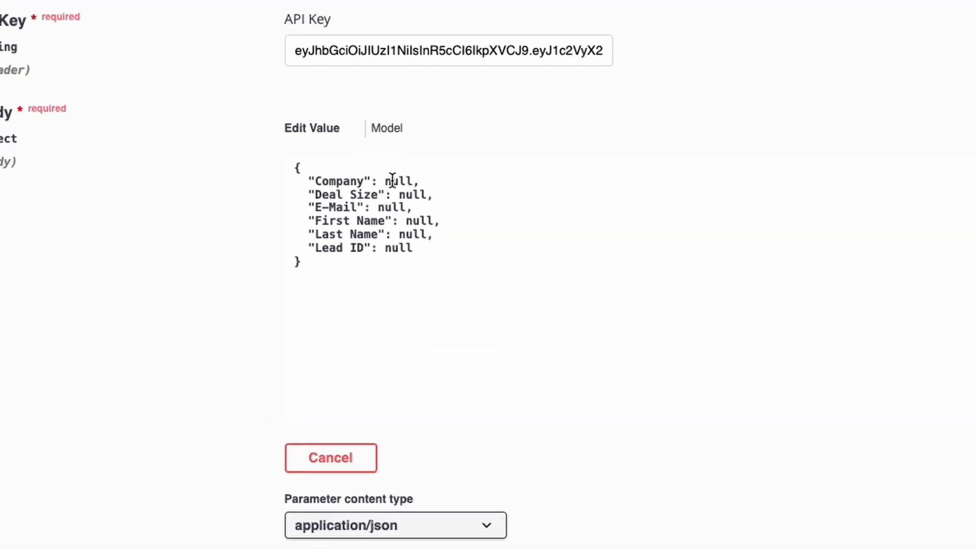
pyautogui.doubleClick(279, 188)
pyautogui.write('"MI6"')
pyautogui.hotkey('shift', 'Left')
pyautogui.hotkey('shift', 'Left')
pyautogui.hotkey('shift', 'Left')
pyautogui.write('"1000"')
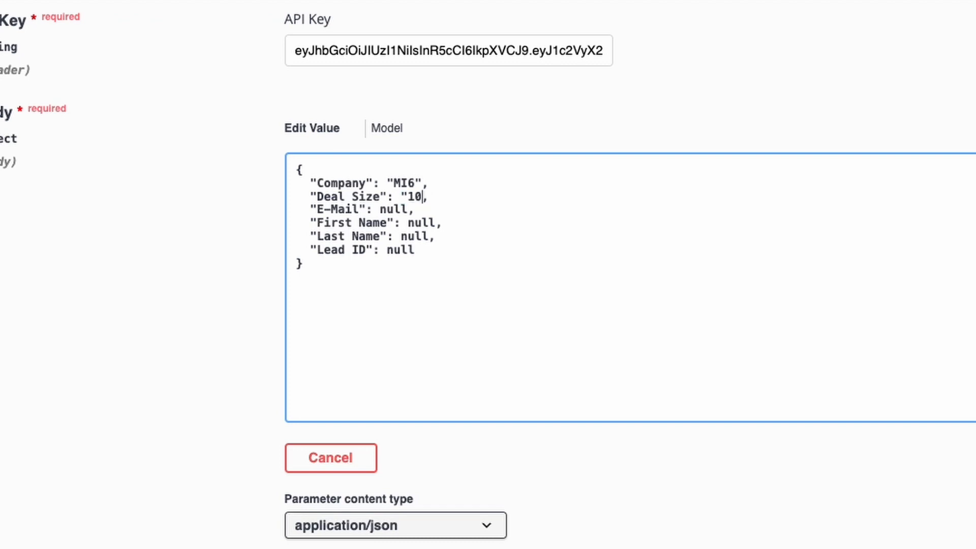
# Step: Fill in the lead's e-mail, first and last name and Lead ID asdf, then check the result
pyautogui.press('Down')
pyautogui.press('Left')
pyautogui.hotkey('shift', 'Left')
pyautogui.hotkey('shift', 'Left')
pyautogui.hotkey('shift', 'Left')
pyautogui.hotkey('shift', 'Left')
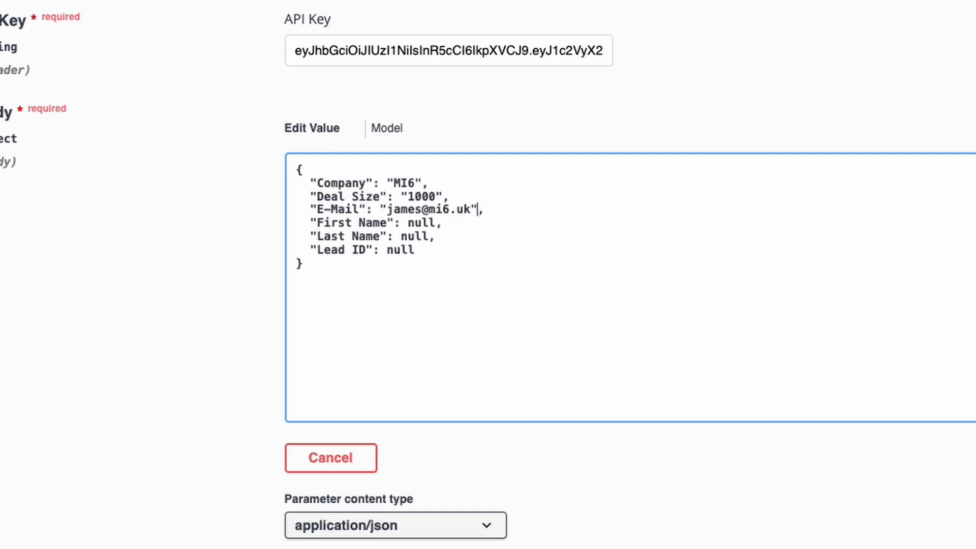
pyautogui.press('Down')
pyautogui.press('Left')
pyautogui.hotkey('shift', 'Left')
pyautogui.hotkey('shift', 'Left')
pyautogui.hotkey('shift', 'Left')
pyautogui.hotkey('shift', 'Left')
pyautogui.press('Down')
pyautogui.press('Left')
pyautogui.hotkey('shift', 'Left')
pyautogui.hotkey('shift', 'Left')
pyautogui.hotkey('shift', 'Left')
pyautogui.hotkey('shift', 'Left')
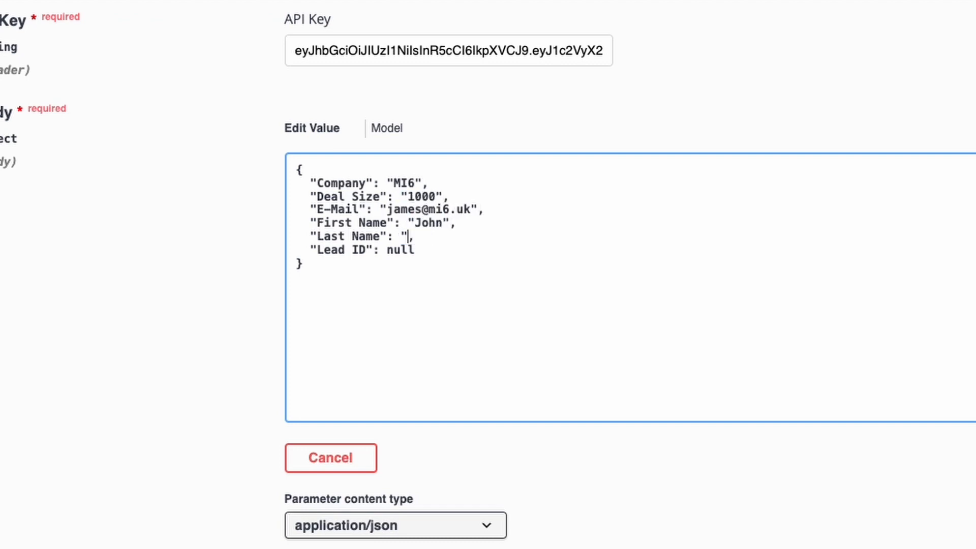
pyautogui.press('Down')
pyautogui.hotkey('shift', 'Left')
pyautogui.hotkey('shift', 'Left')
pyautogui.hotkey('shift', 'Left')
pyautogui.hotkey('shift', 'Left')
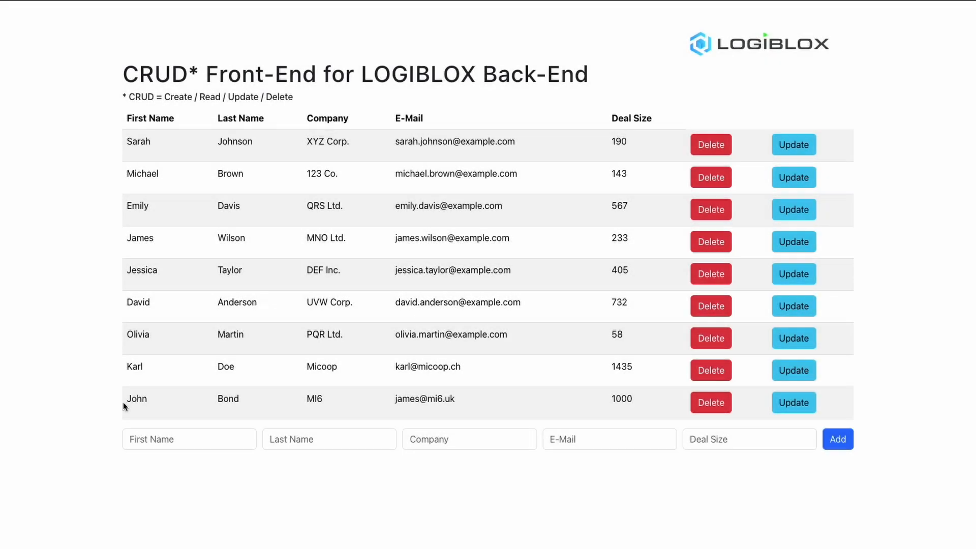
pyautogui.moveTo(127, 399); pyautogui.dragTo(477, 401)
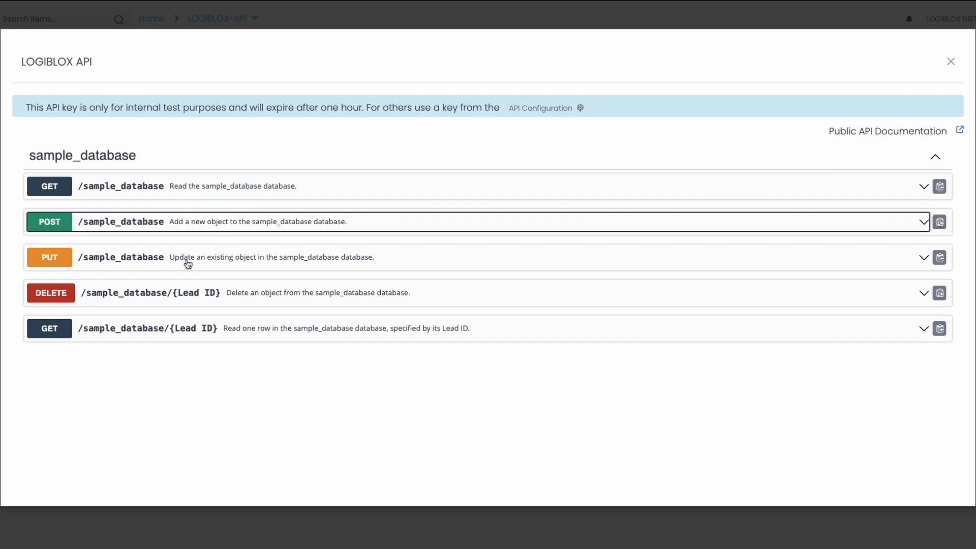
# Step: Send a PUT /sample_database request giving Lead ID asdf a new first name, and check it
pyautogui.click(266, 263)
pyautogui.scroll(-3, 265, 263)
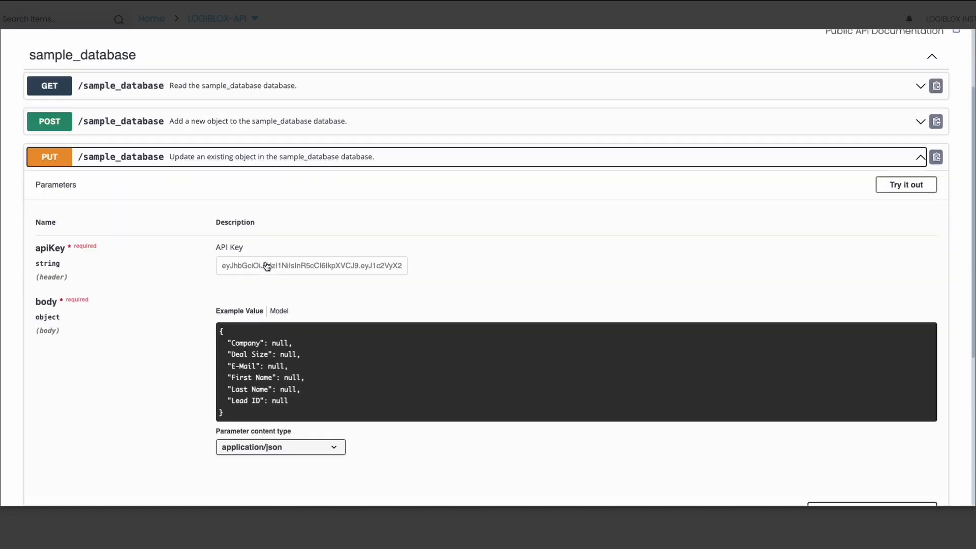
pyautogui.click(894, 133)
pyautogui.scroll(-1, 355, 211)
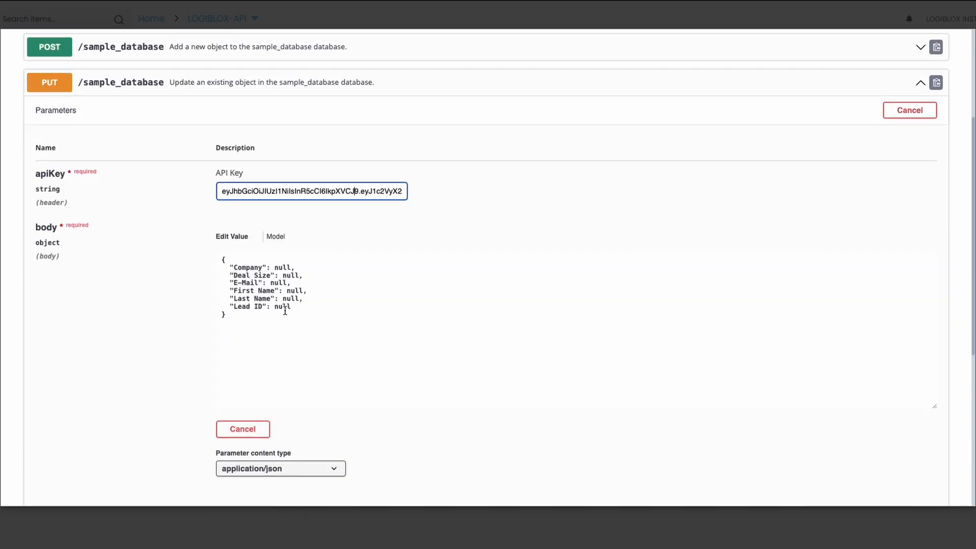
pyautogui.doubleClick(284, 307)
pyautogui.write('"asdf"')
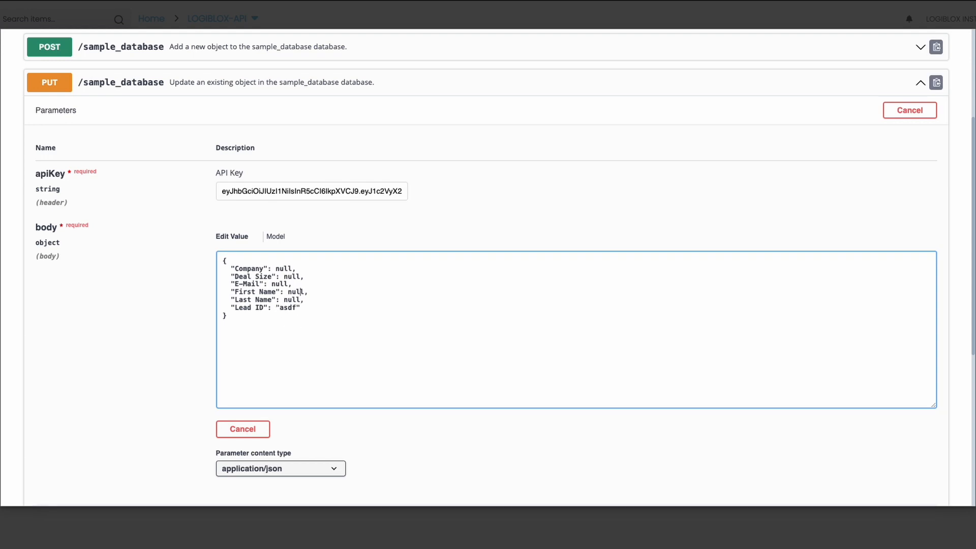
pyautogui.write('"James"')
pyautogui.scroll(-3, 191, 342)
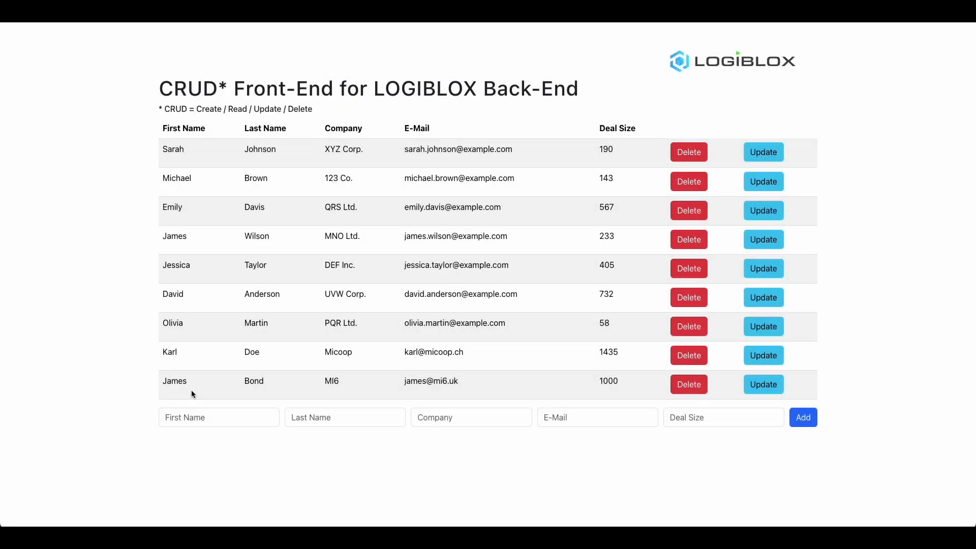
pyautogui.doubleClick(165, 383)
pyautogui.doubleClick(256, 383)
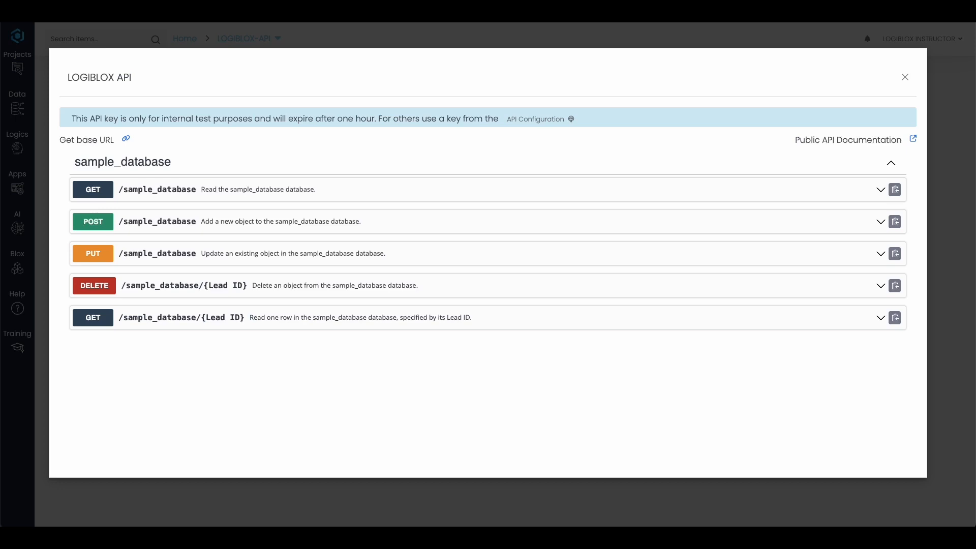
# Step: Create an External User API access key expiring 4 November 2023 in Share API
pyautogui.click(546, 118)
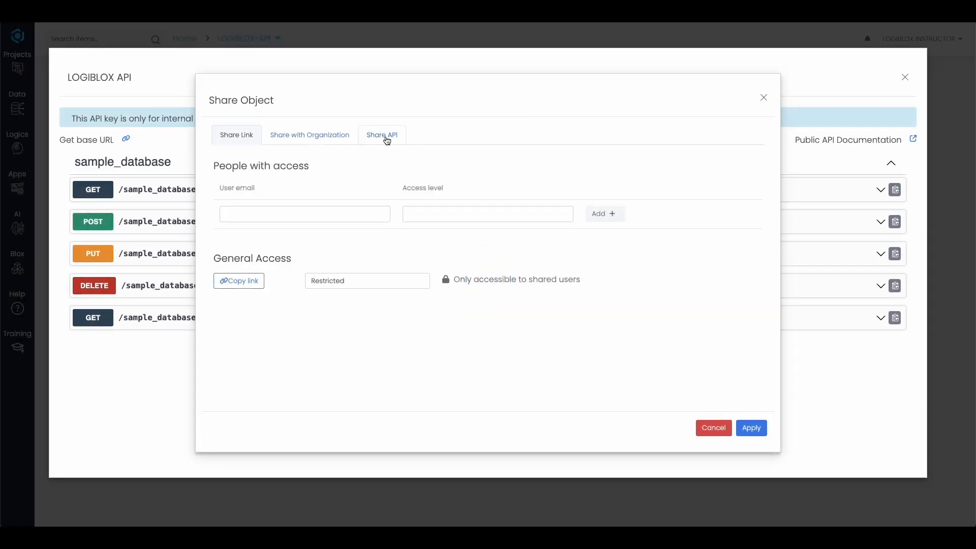
pyautogui.click(388, 138)
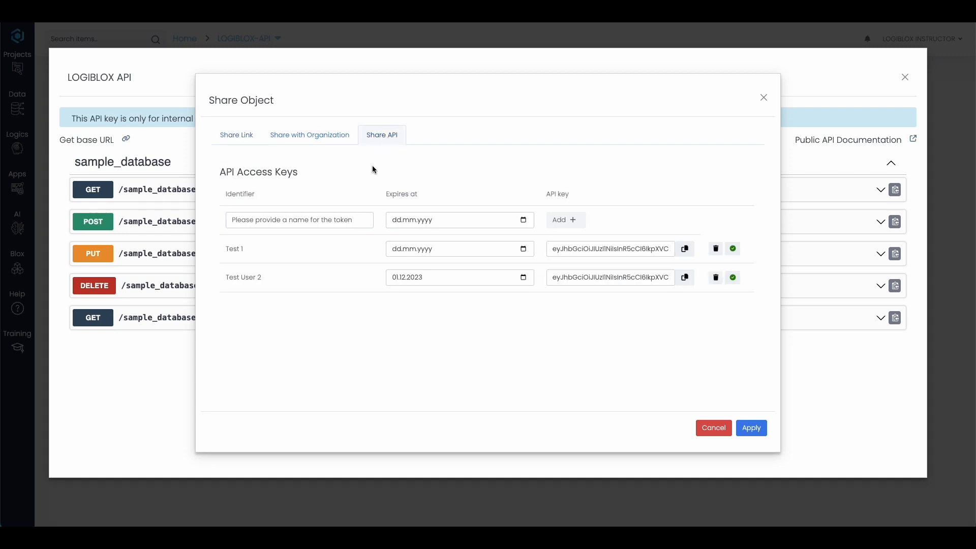
pyautogui.click(335, 217)
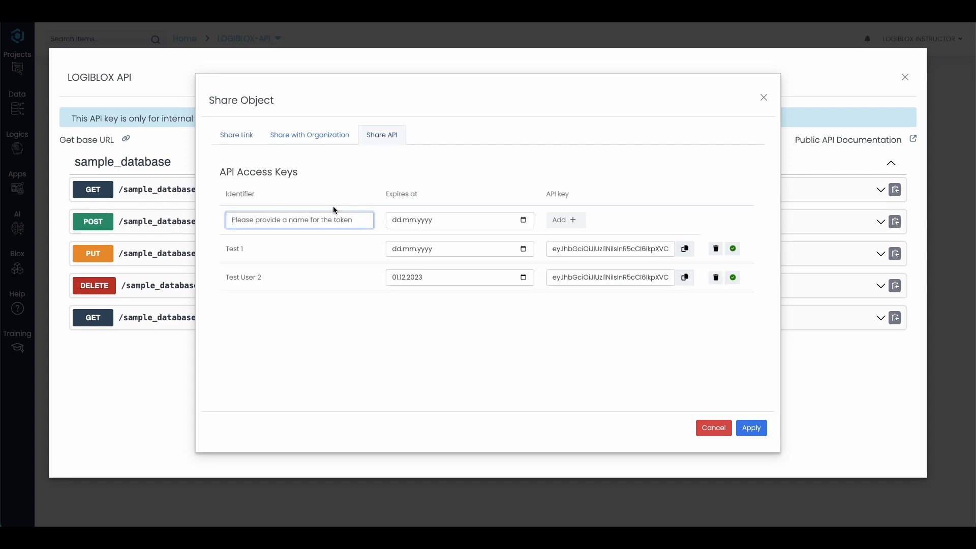
pyautogui.write('External User')
pyautogui.click(523, 219)
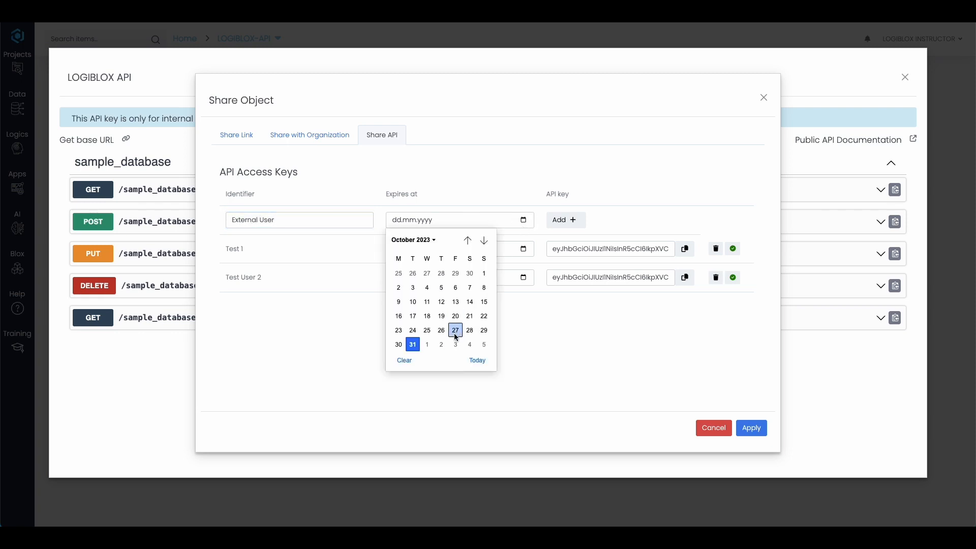
pyautogui.click(467, 341)
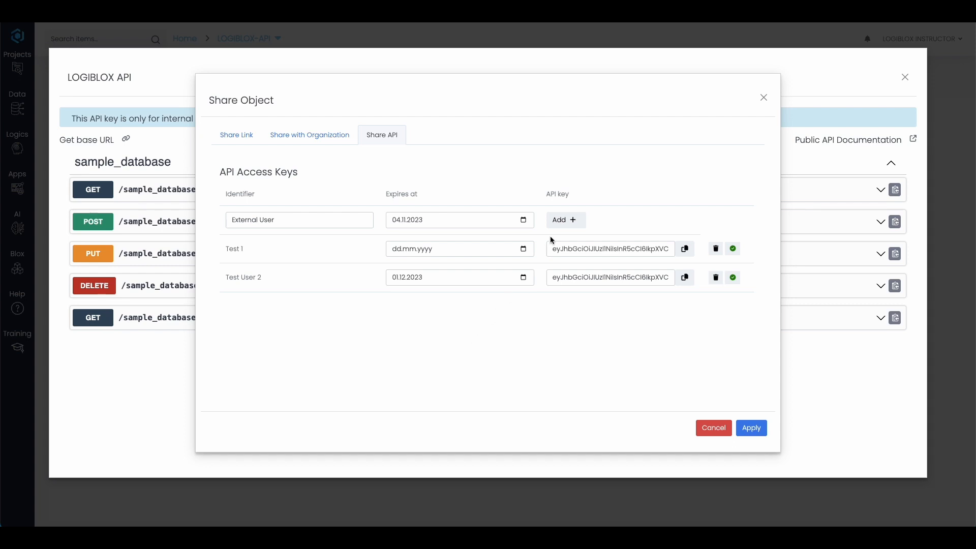
pyautogui.click(562, 220)
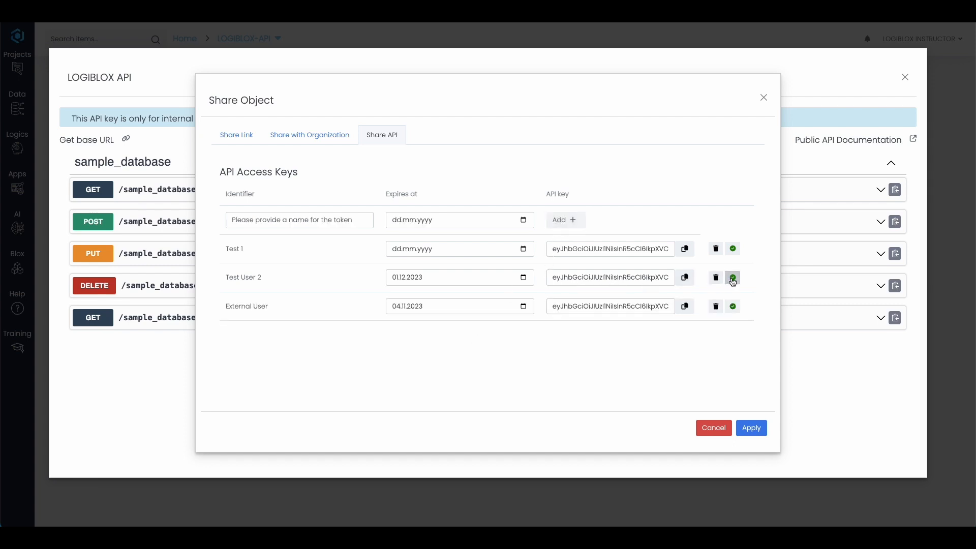
# Step: Disable the Test User 2 and Test 1 keys and apply the changes
pyautogui.click(732, 277)
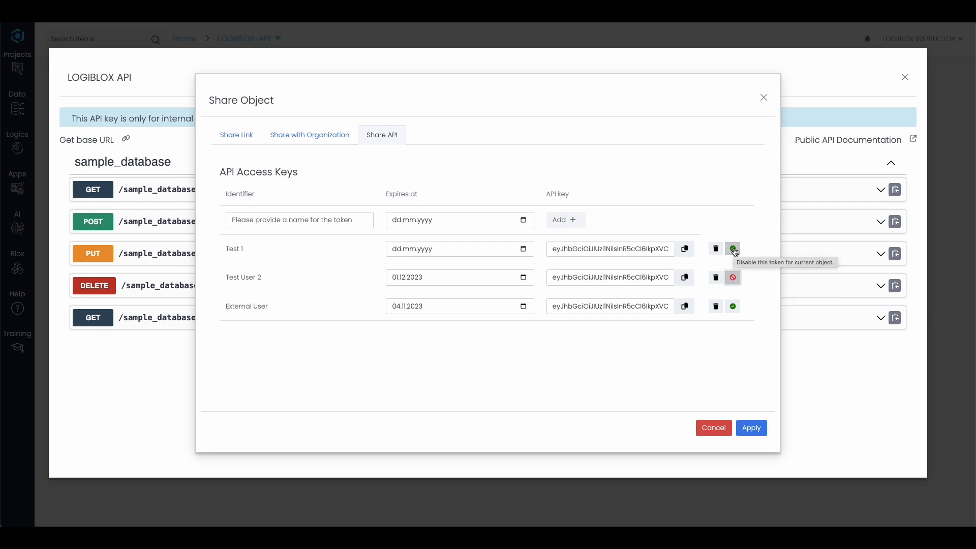
pyautogui.click(733, 250)
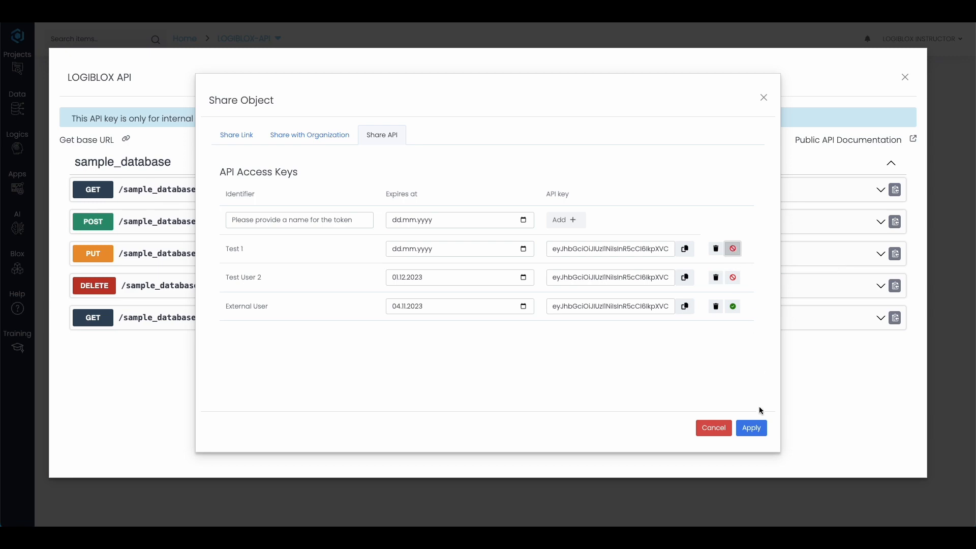
pyautogui.click(754, 429)
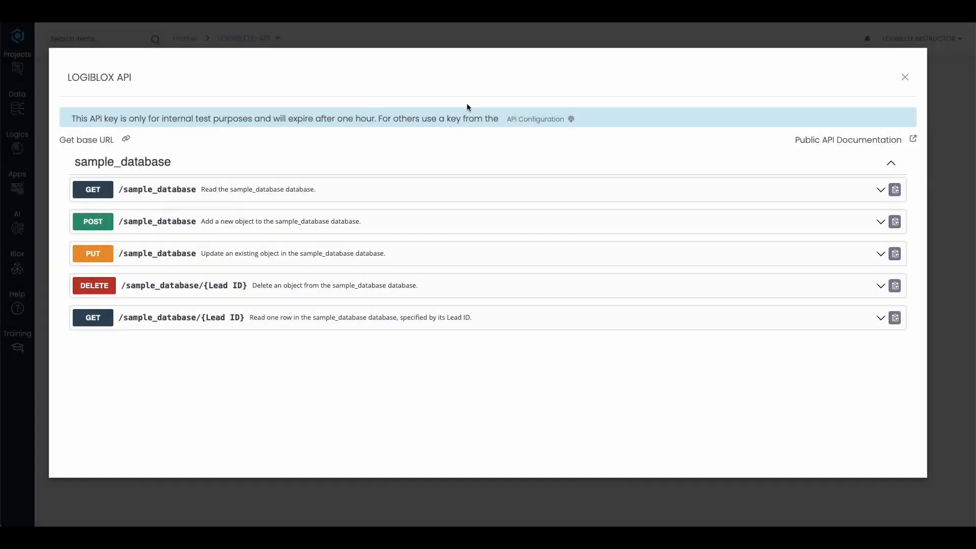
# Step: Copy the External User key's token from the Share API key list
pyautogui.click(554, 122)
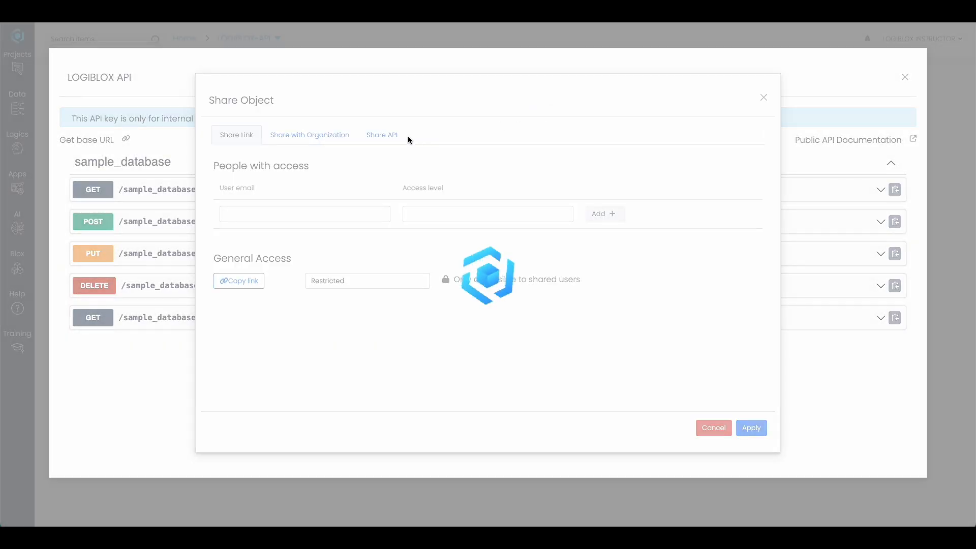
pyautogui.click(383, 137)
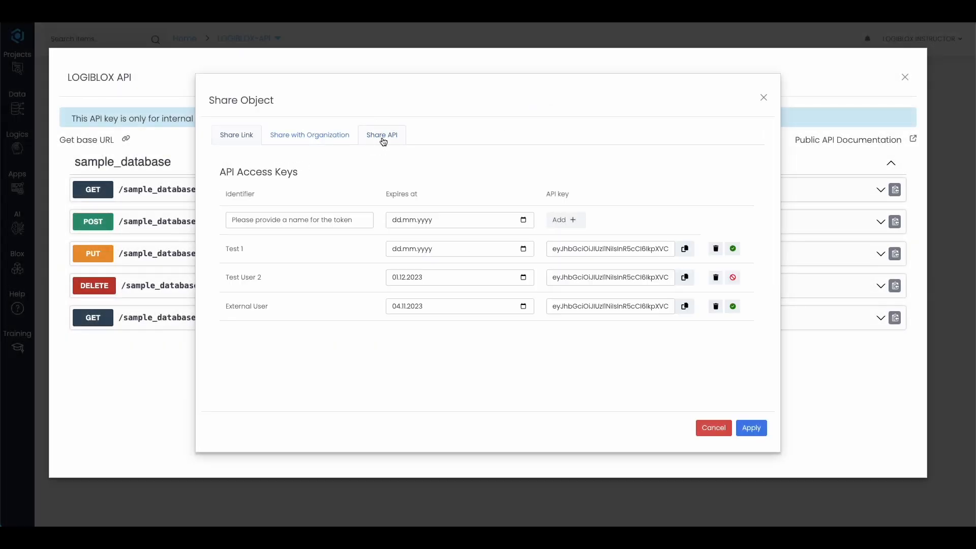
pyautogui.click(686, 307)
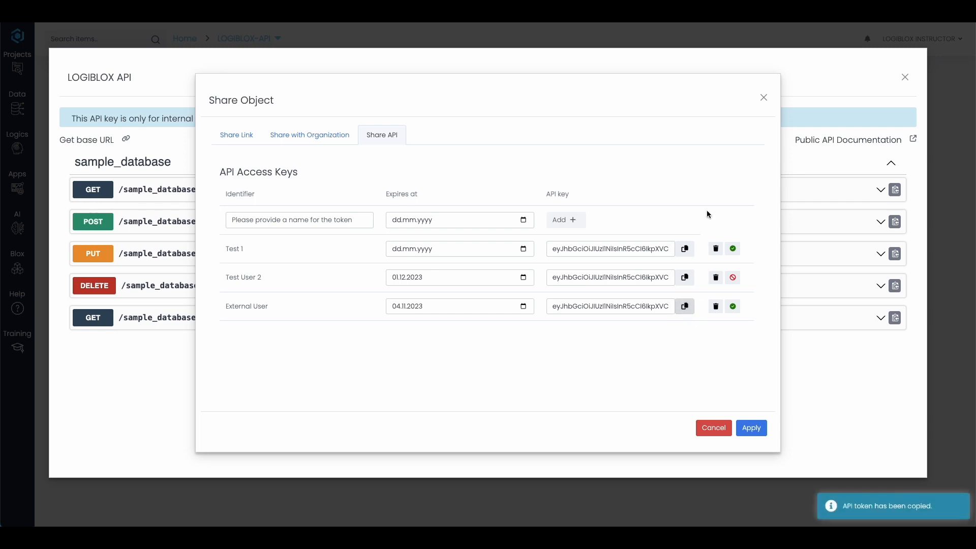
pyautogui.click(764, 98)
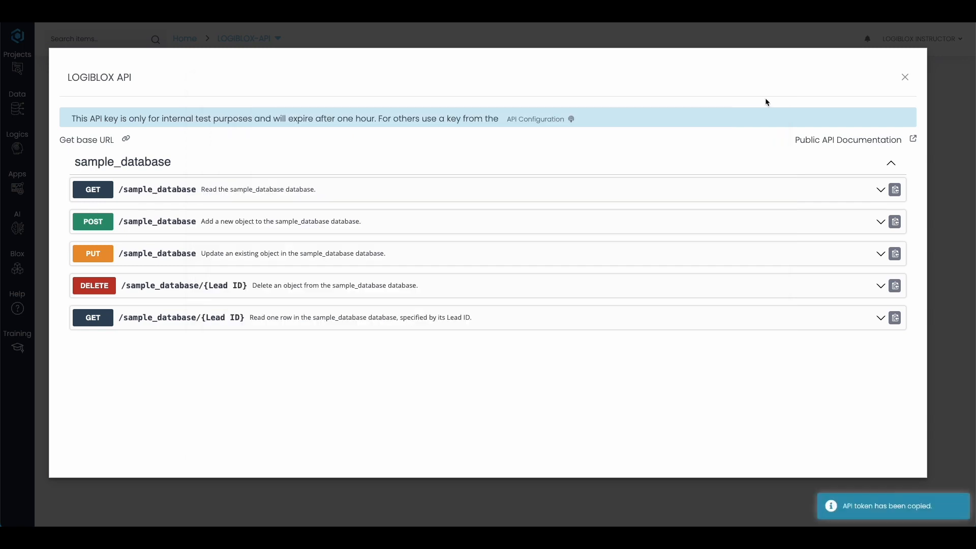
# Step: Open the Public API Documentation by entering the copied key, and inspect GET /sample_database
pyautogui.click(830, 141)
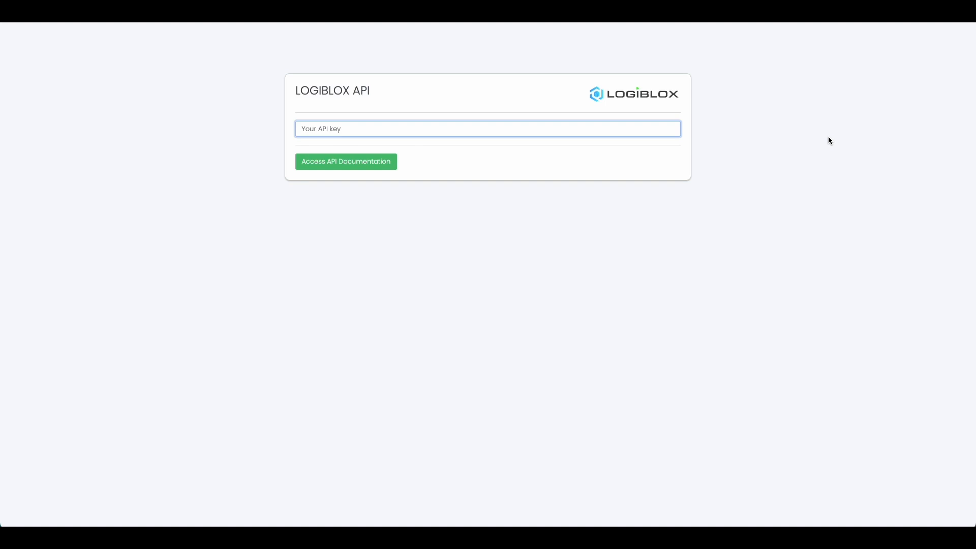
pyautogui.hotkey('ctrl', 'v')
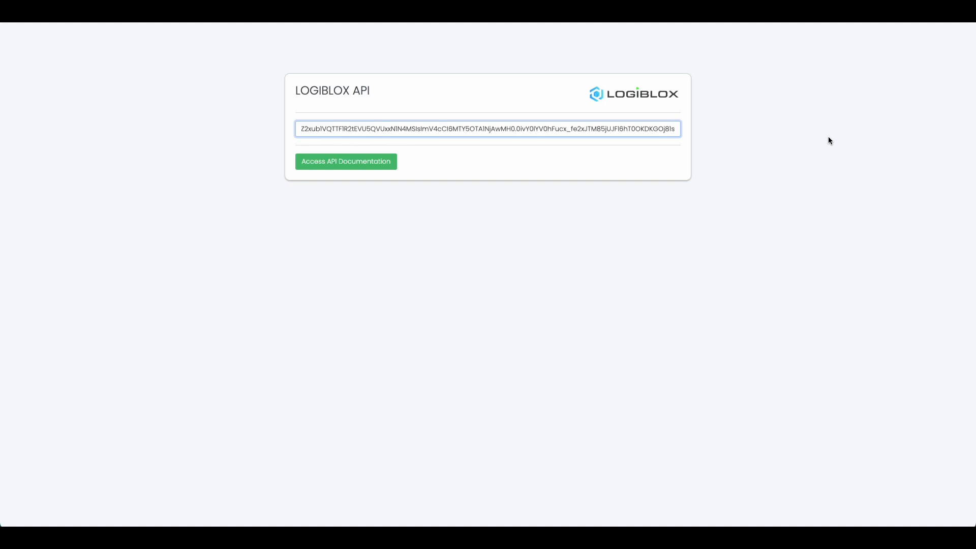
pyautogui.press('Return')
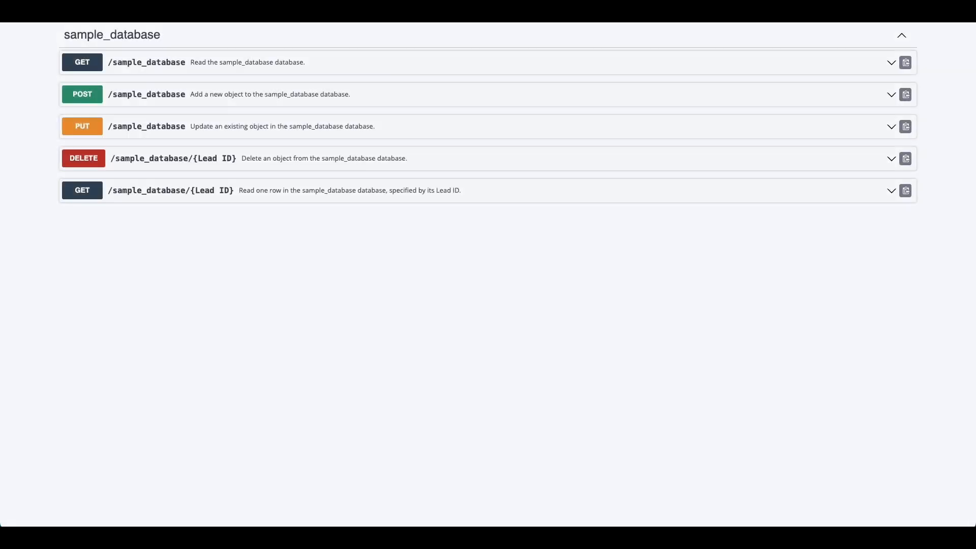
pyautogui.click(738, 68)
pyautogui.click(739, 68)
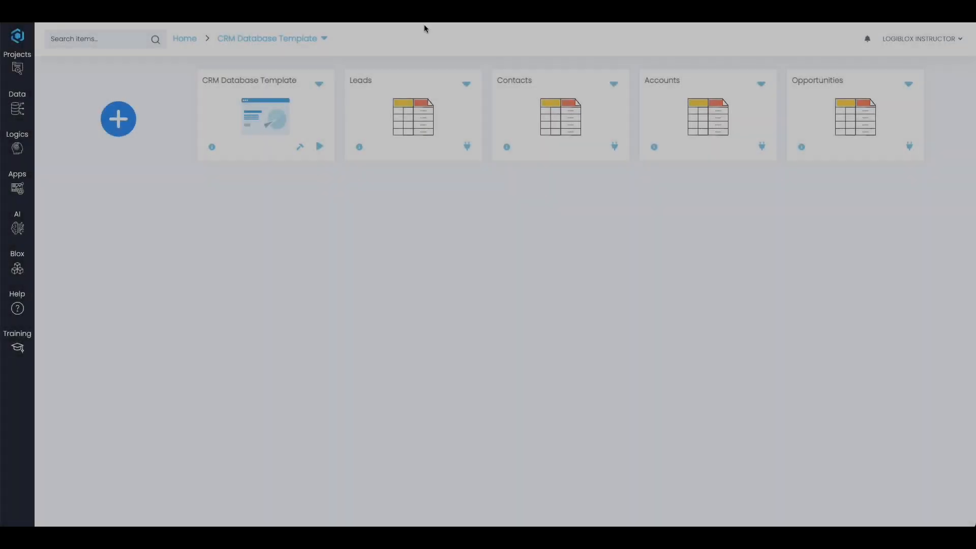
# Step: Open API Documentation from the CRM Database Template dropdown and scroll through its endpoints
pyautogui.click(324, 38)
pyautogui.click(365, 134)
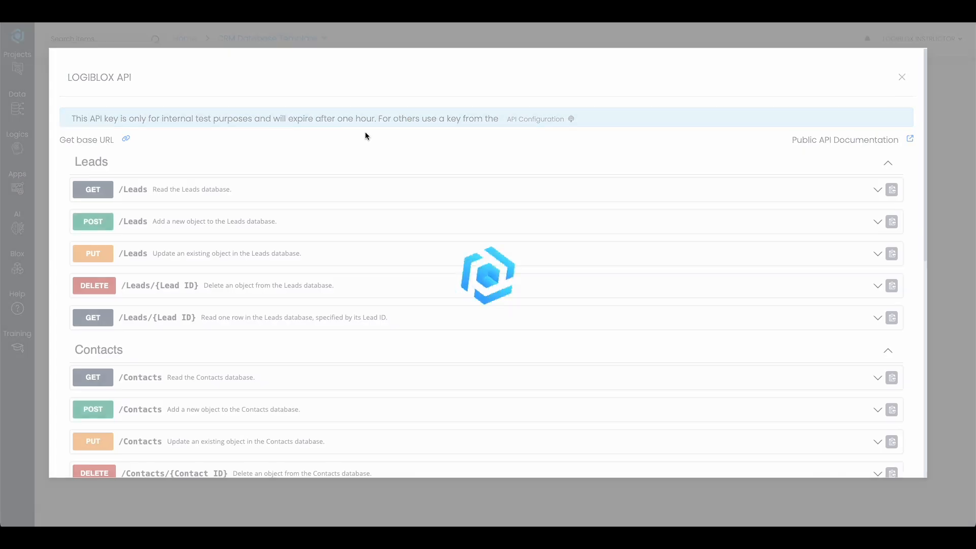
pyautogui.scroll(-6, 365, 134)
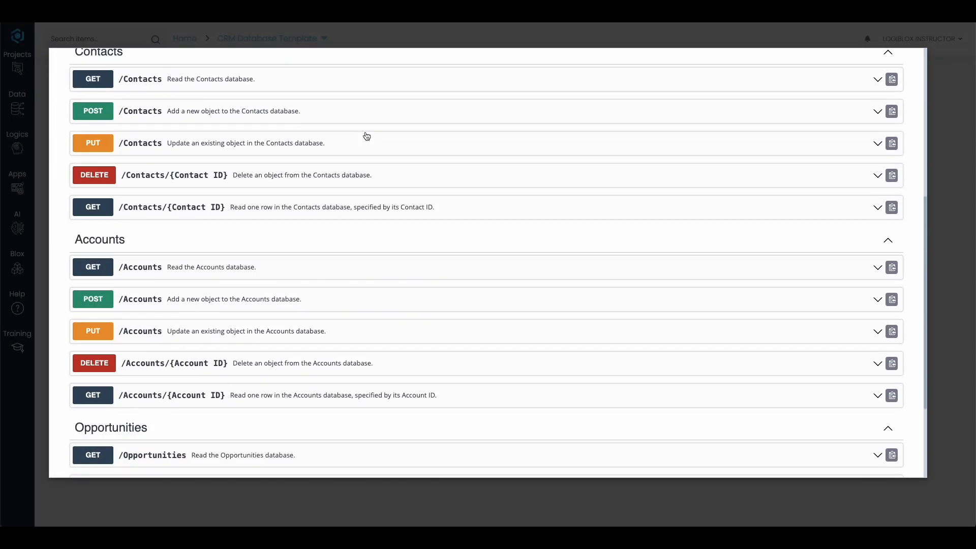
pyautogui.scroll(-4, 366, 136)
pyautogui.scroll(9, 366, 132)
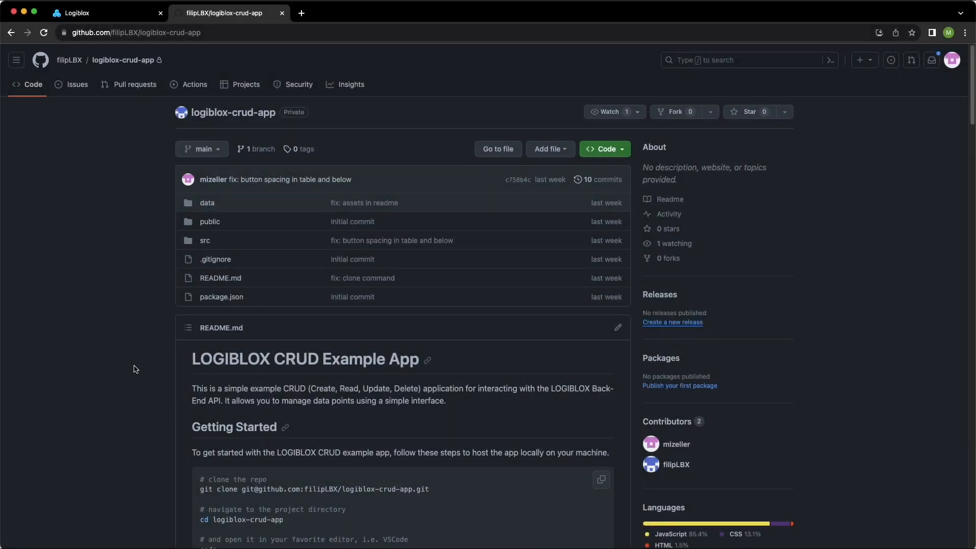
# Step: Read through the README, then copy the SSH clone URL from the Code menu
pyautogui.scroll(-2, 136, 369)
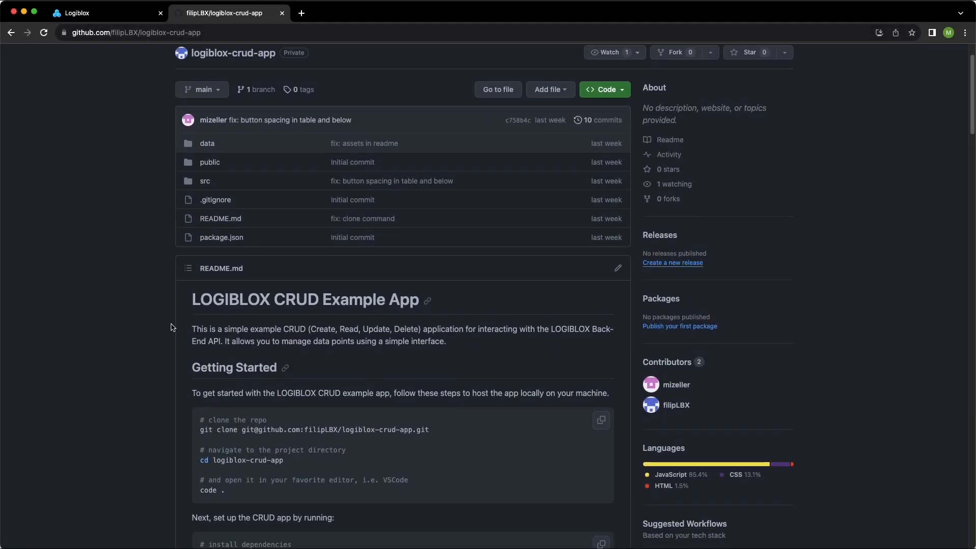
pyautogui.scroll(-5, 172, 327)
pyautogui.scroll(-8, 171, 327)
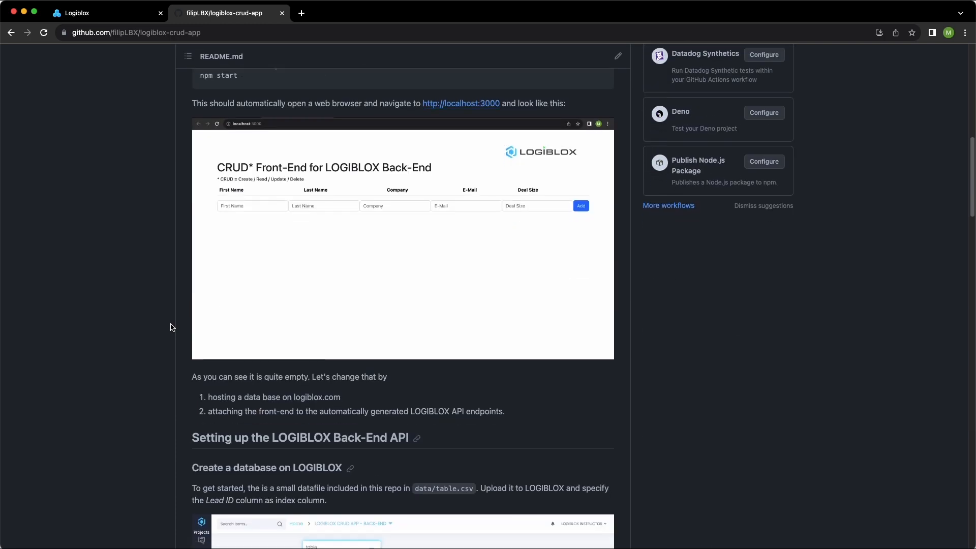
pyautogui.scroll(12, 171, 327)
pyautogui.scroll(2, 170, 327)
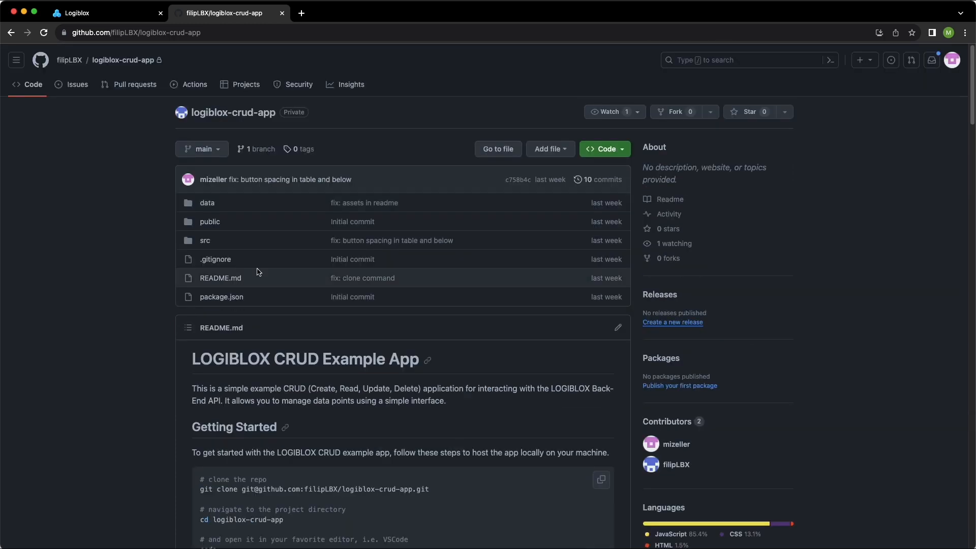
pyautogui.click(624, 149)
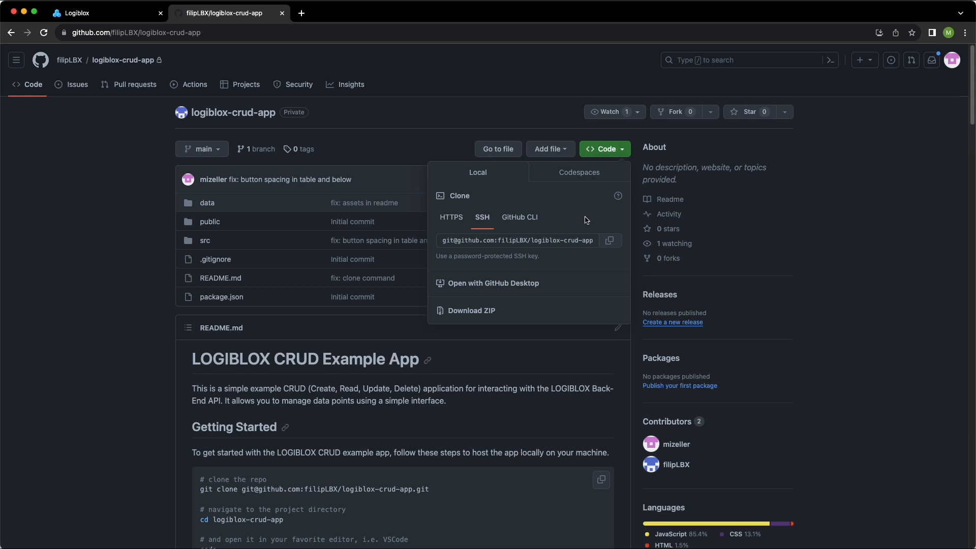
pyautogui.click(605, 244)
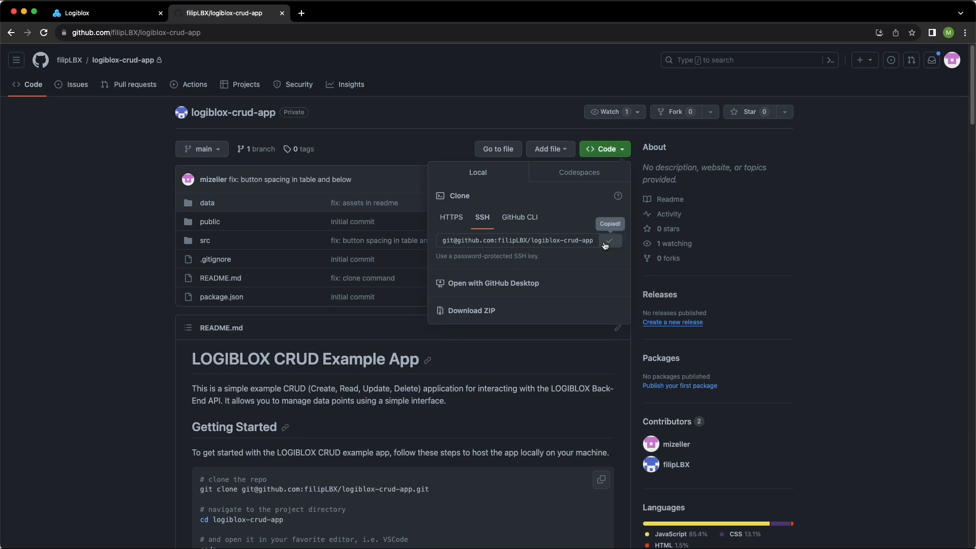
pyautogui.click(458, 150)
pyautogui.hotkey('ctrl', 'Right')
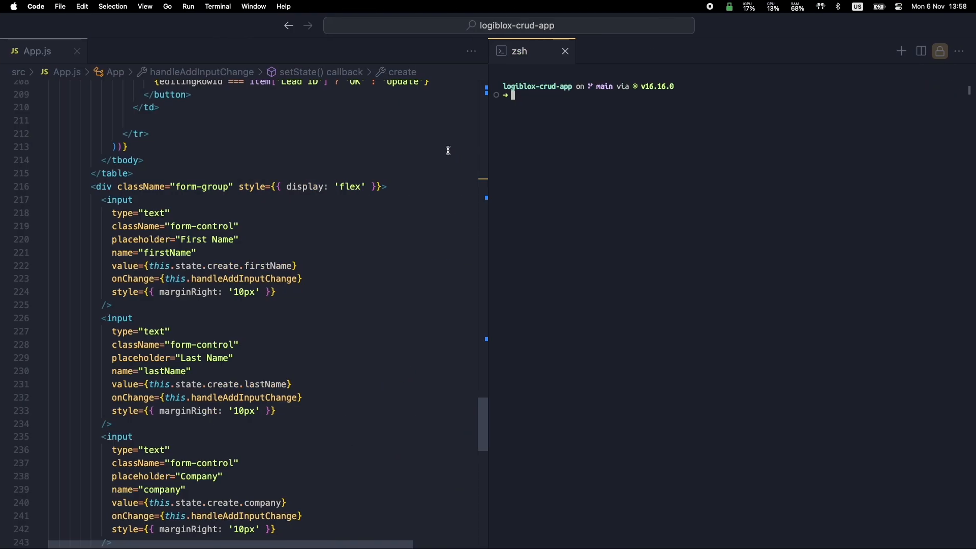
# Step: Begin entering the 'npm start' command in the logiblox-crud-app project's VS Code terminal
pyautogui.scroll(-10, 331, 185)
pyautogui.scroll(20, 331, 185)
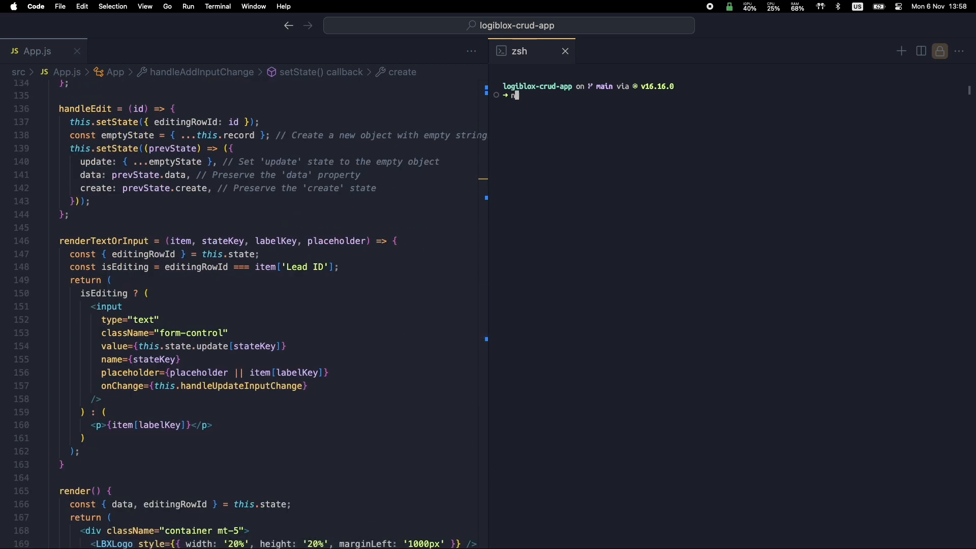
pyautogui.write('pm start')
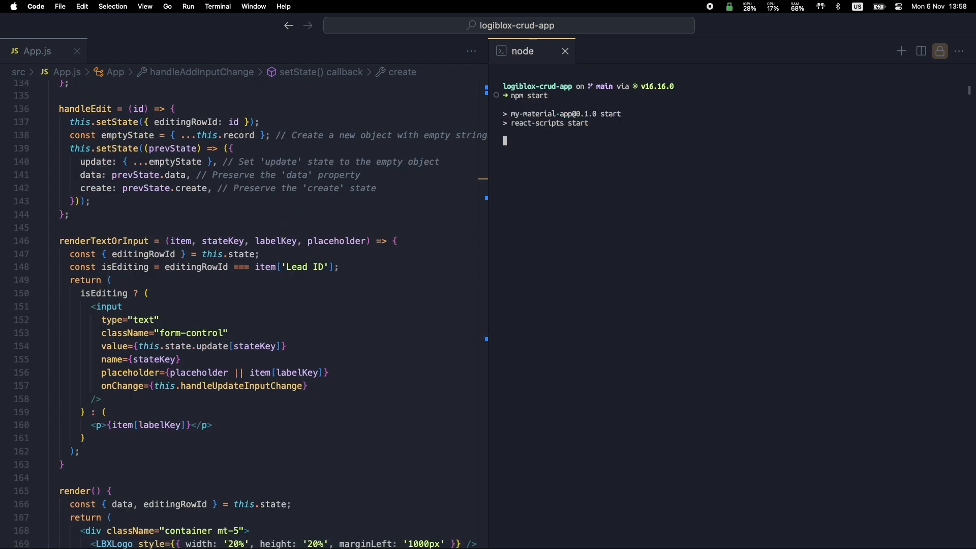